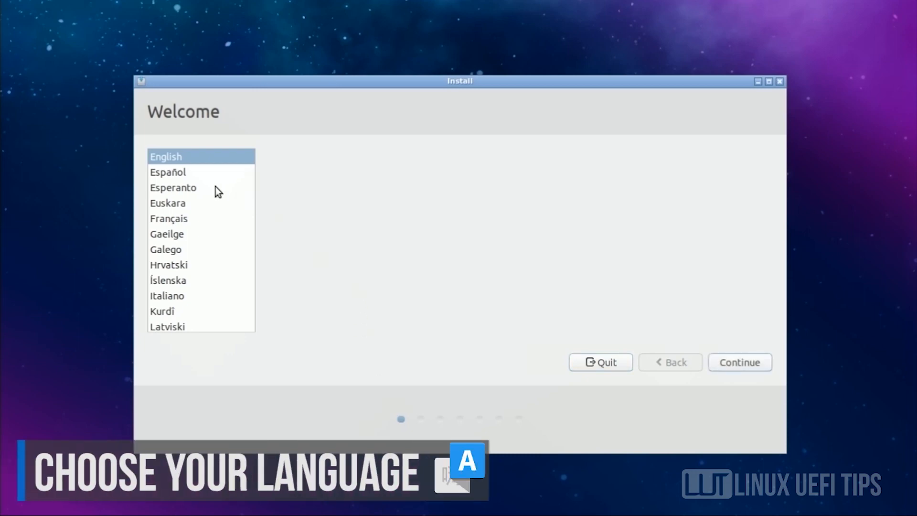
# - Keep English selected as the installer language and continue past the Welcome page
pyautogui.moveTo(253, 176); pyautogui.dragTo(251, 159)
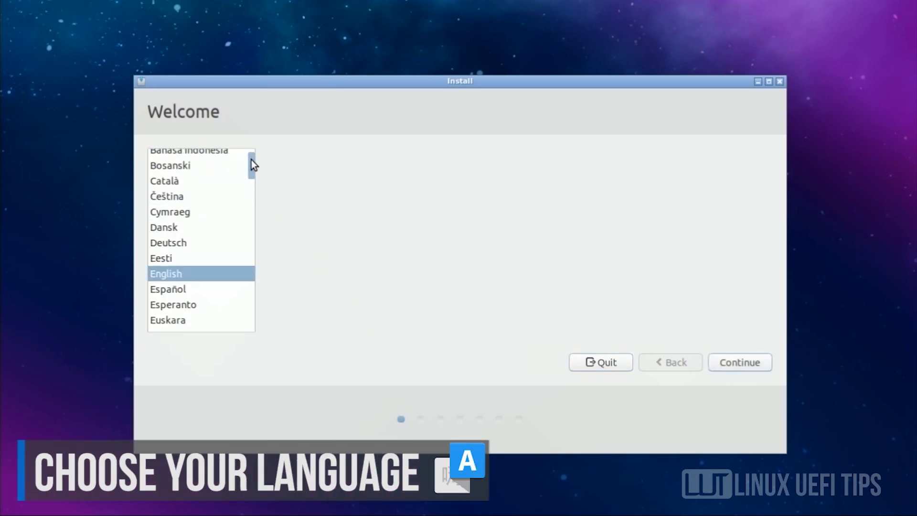
pyautogui.click(737, 361)
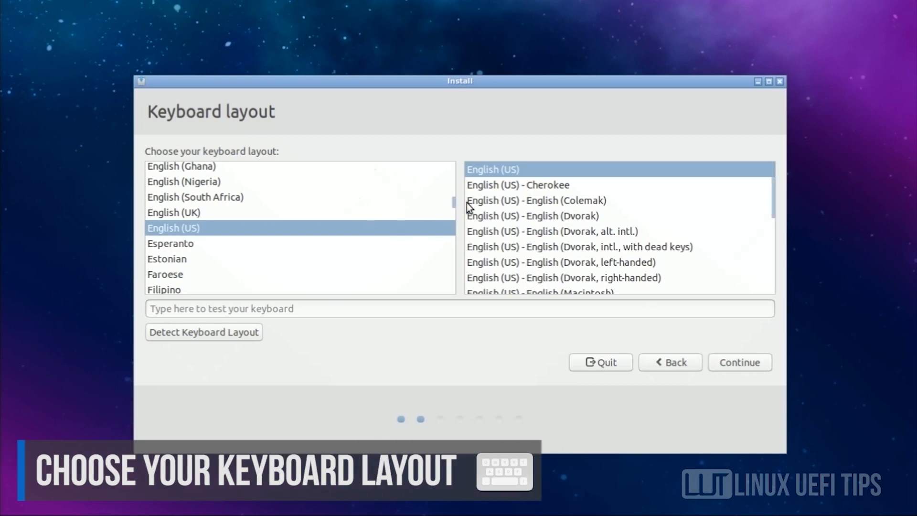
# - Keep the English (US) keyboard and enable third-party software for graphics, Wi-Fi and media
pyautogui.moveTo(452, 197)
pyautogui.mouseDown()
pyautogui.moveTo(451, 187)
pyautogui.moveTo(451, 198)
pyautogui.mouseUp()
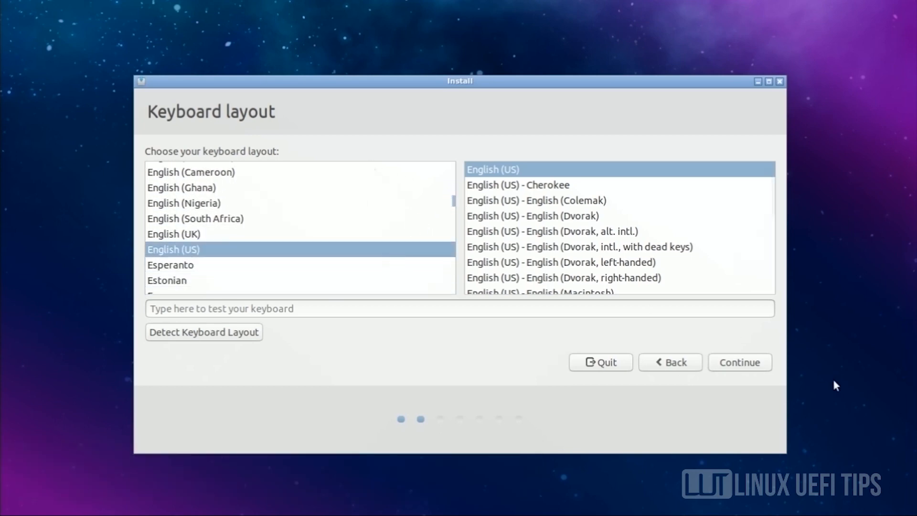
pyautogui.click(746, 361)
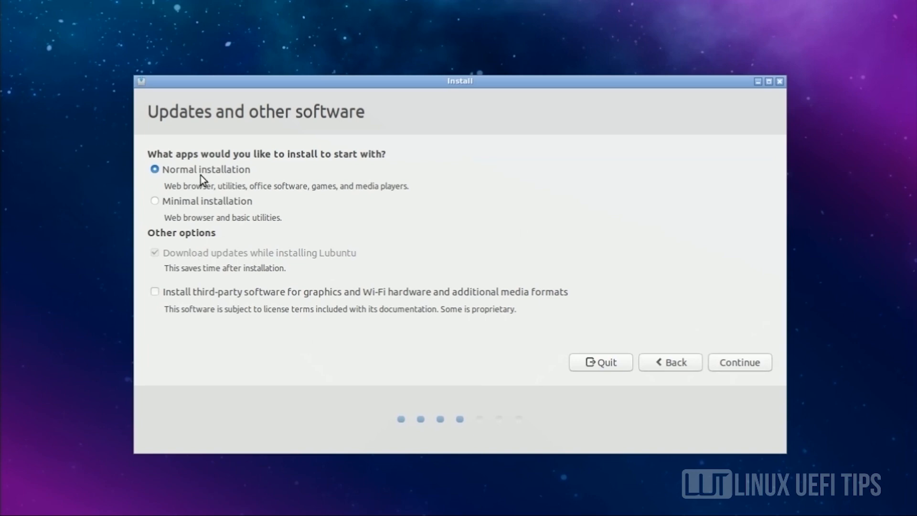
pyautogui.click(177, 293)
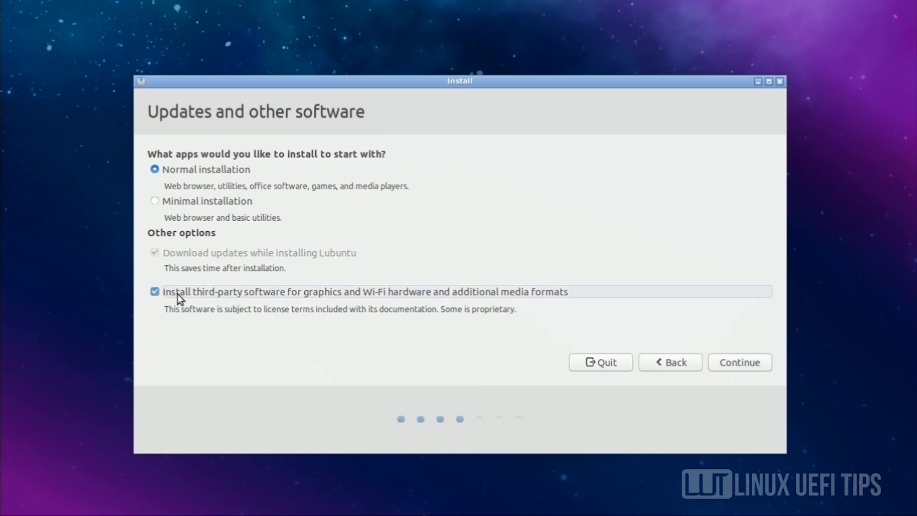
pyautogui.click(740, 362)
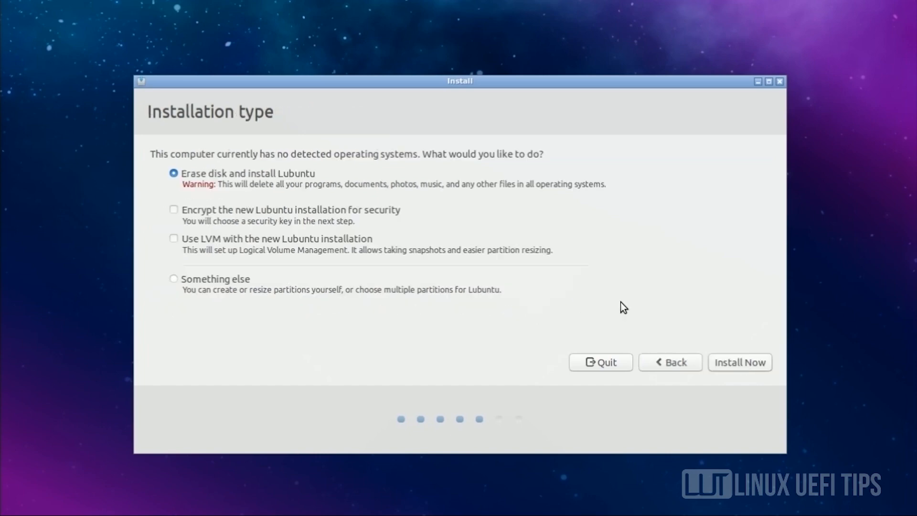
# - Choose 'Something else', give /dev/sda a new empty partition table, and select its 32212 MB free space
pyautogui.click(172, 281)
pyautogui.click(749, 360)
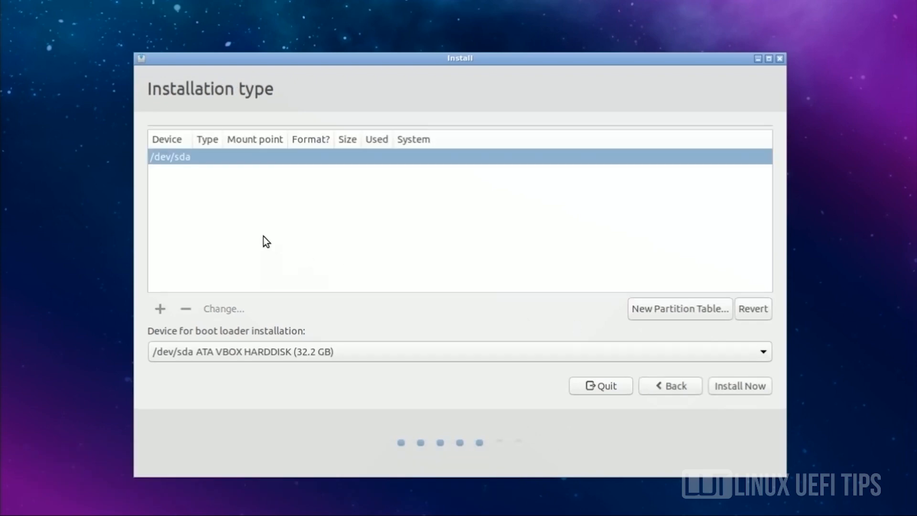
pyautogui.doubleClick(194, 161)
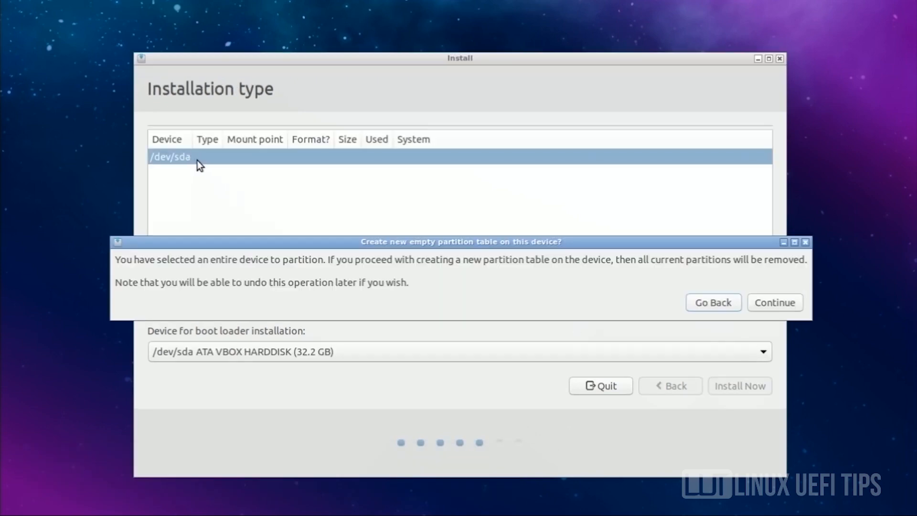
pyautogui.click(782, 303)
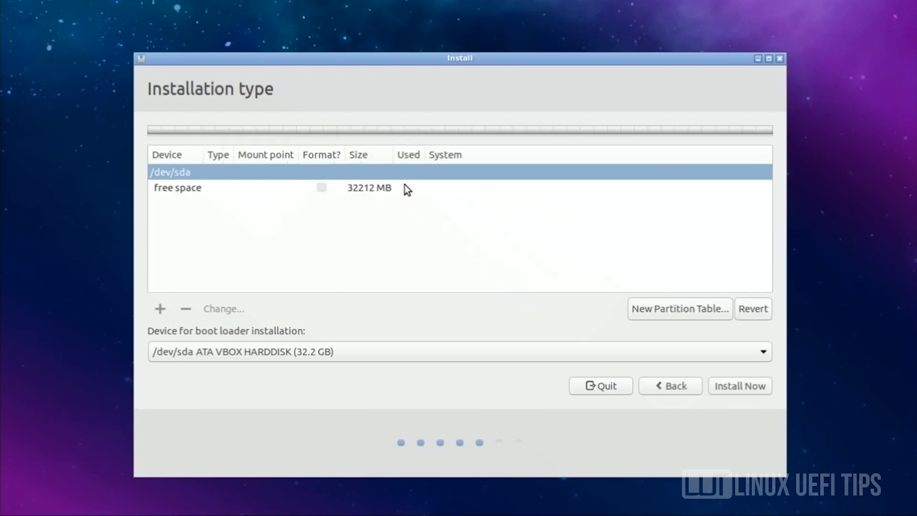
pyautogui.click(340, 188)
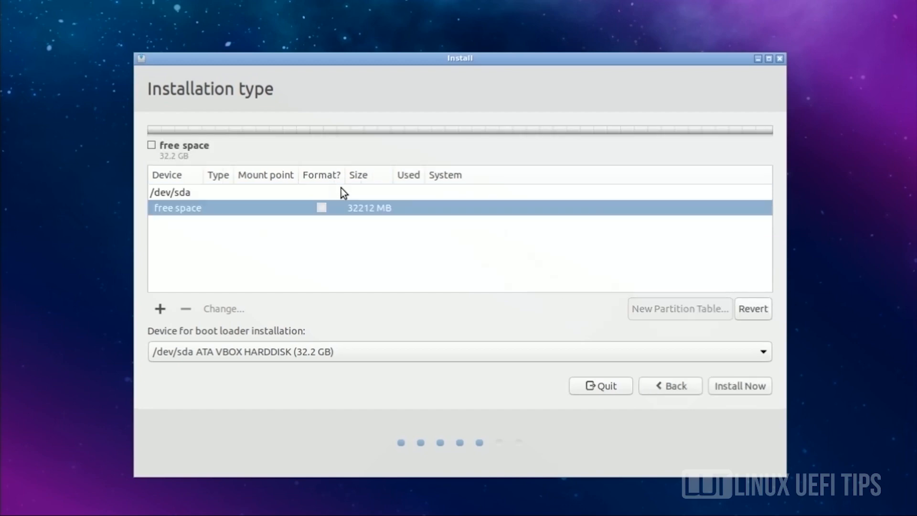
# - Create a 300 MB EFI System Partition at the start of the free space
pyautogui.click(161, 309)
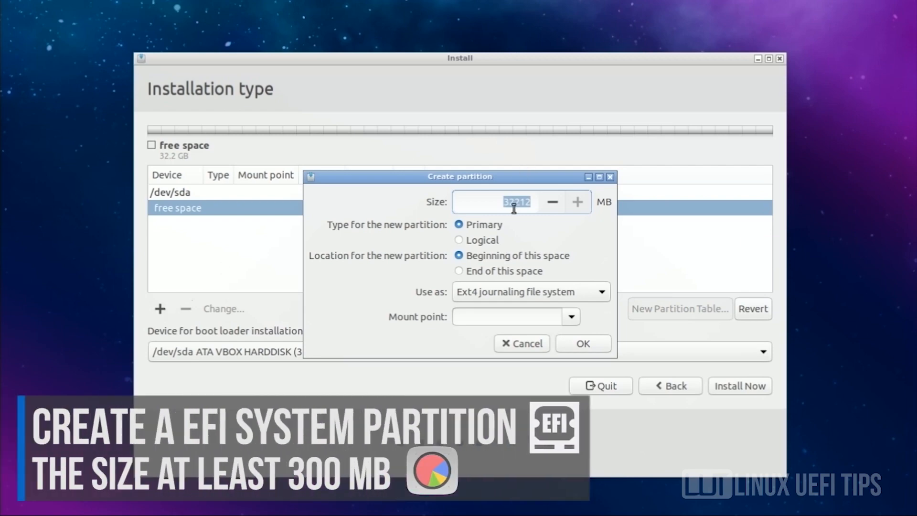
pyautogui.write('300')
pyautogui.click(600, 292)
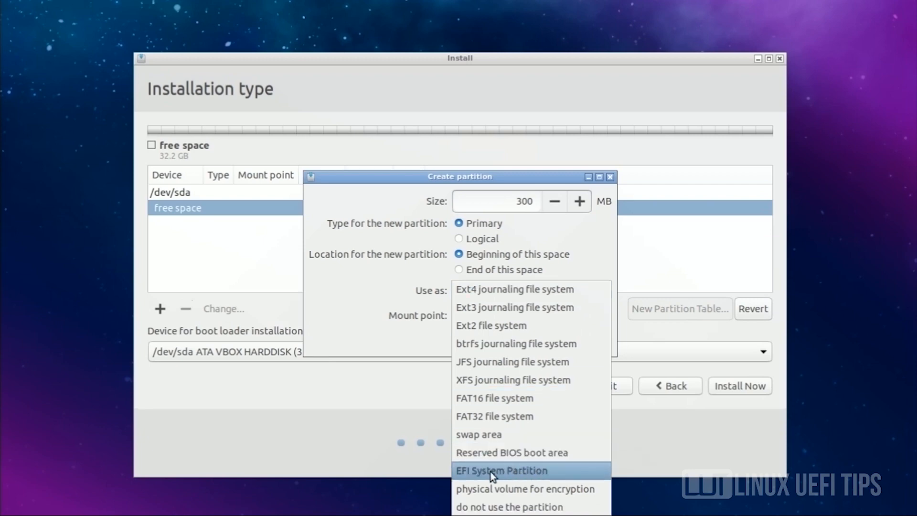
pyautogui.click(460, 476)
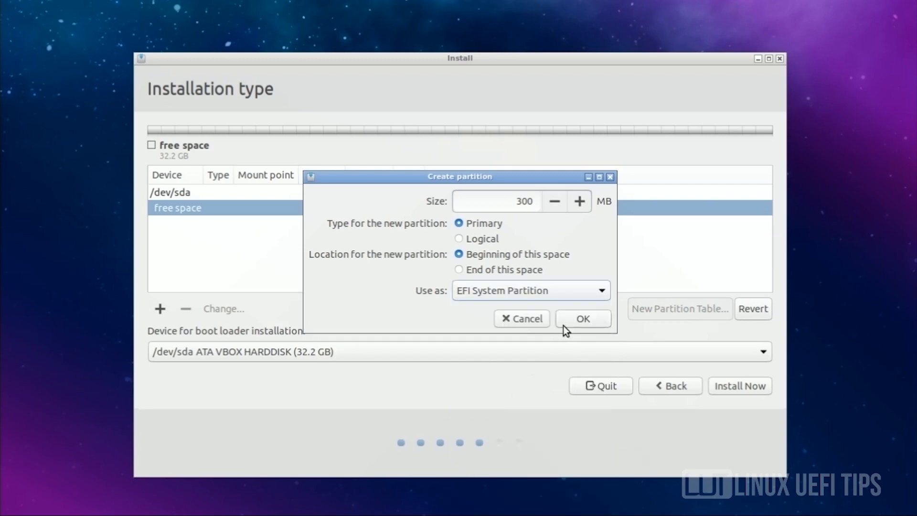
pyautogui.click(575, 323)
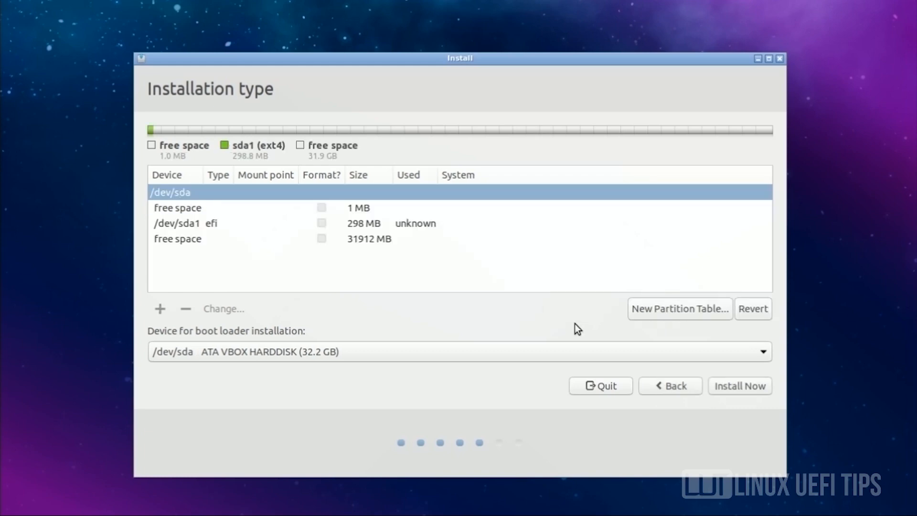
# - Create a 29912 MB Ext4 partition mounted at / in the remaining 31912 MB
pyautogui.doubleClick(283, 236)
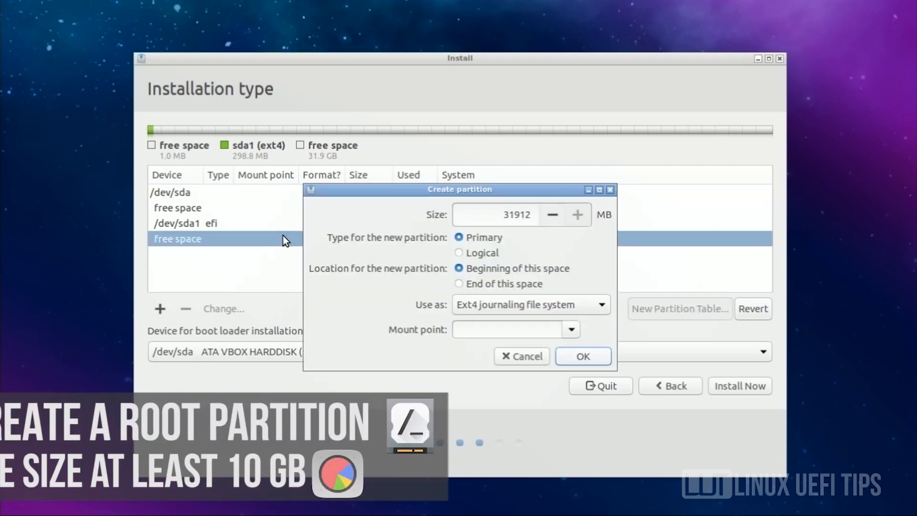
pyautogui.click(513, 214)
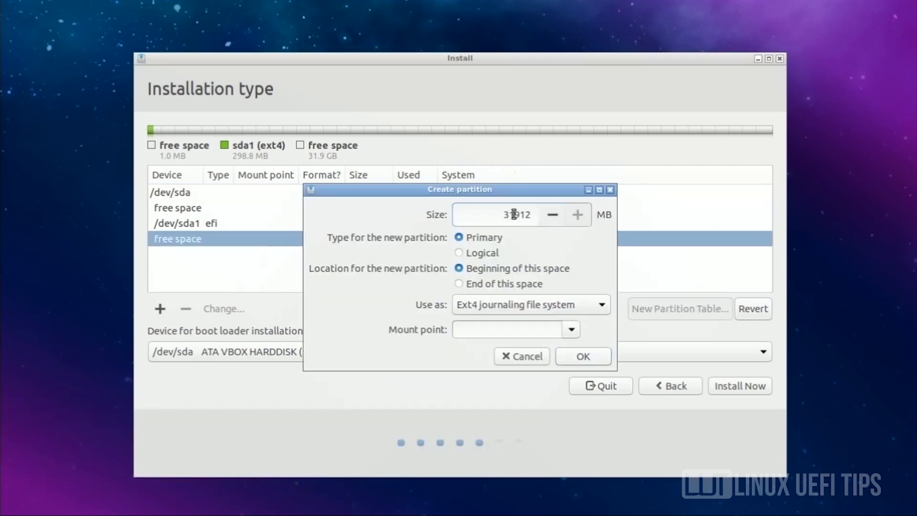
pyautogui.press('BackSpace')
pyautogui.press('BackSpace')
pyautogui.write('29')
pyautogui.click(506, 304)
pyautogui.click(495, 303)
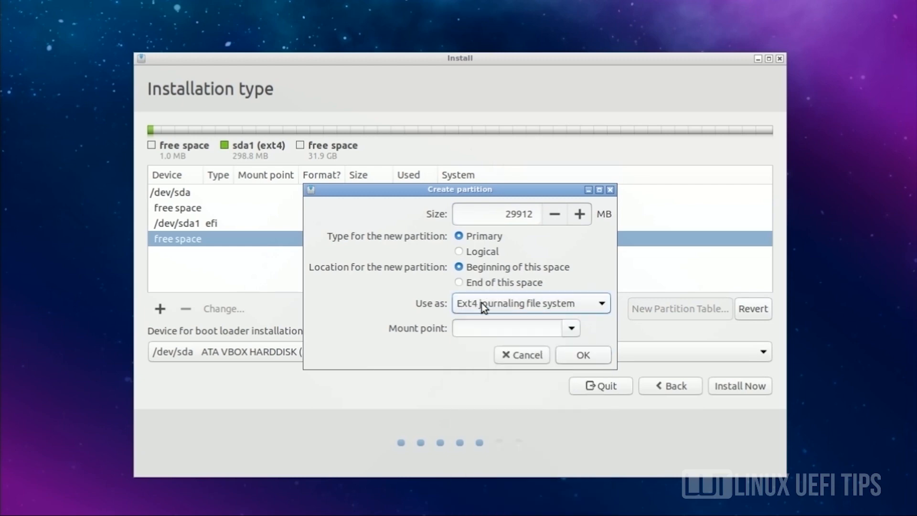
pyautogui.click(558, 328)
pyautogui.click(477, 345)
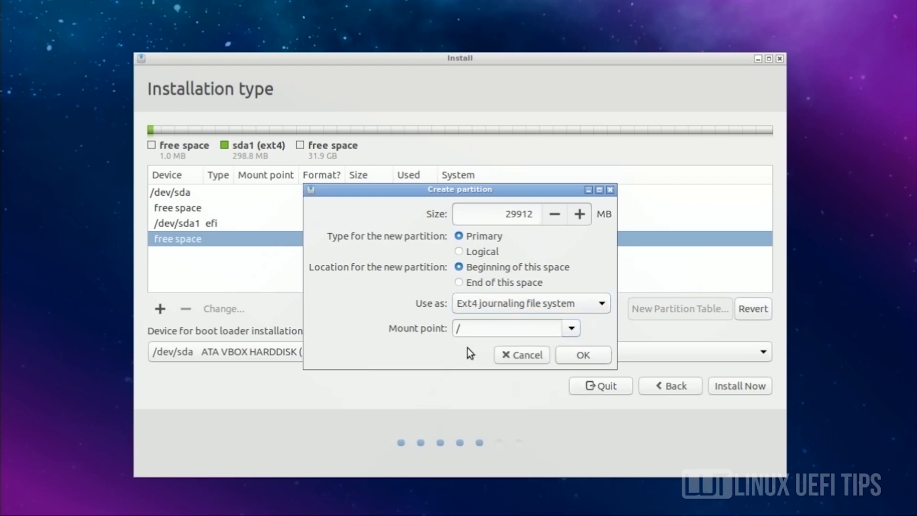
pyautogui.click(576, 356)
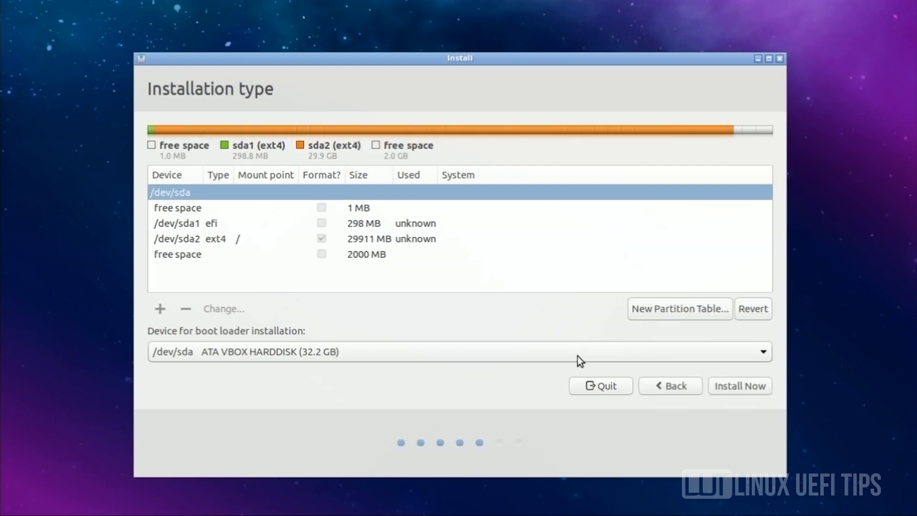
# - Create a swap area partition from the remaining 2000 MB of free space
pyautogui.click(376, 259)
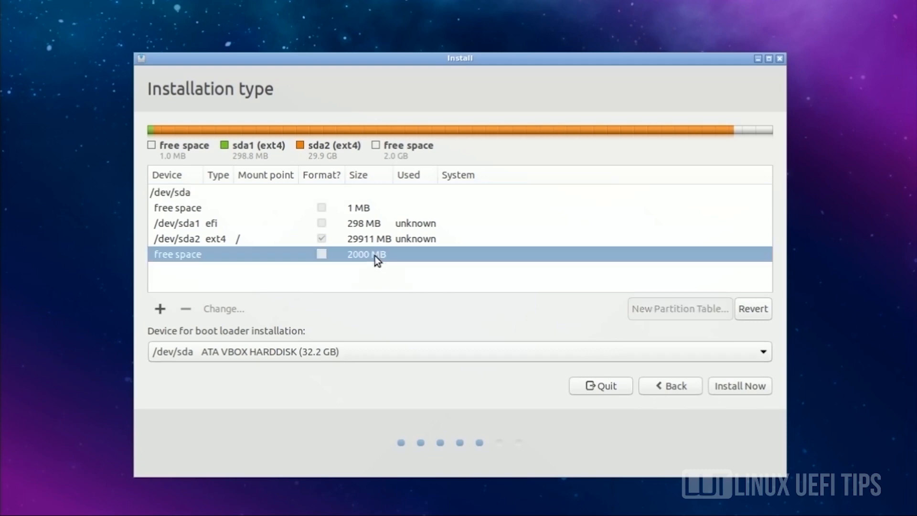
pyautogui.click(160, 309)
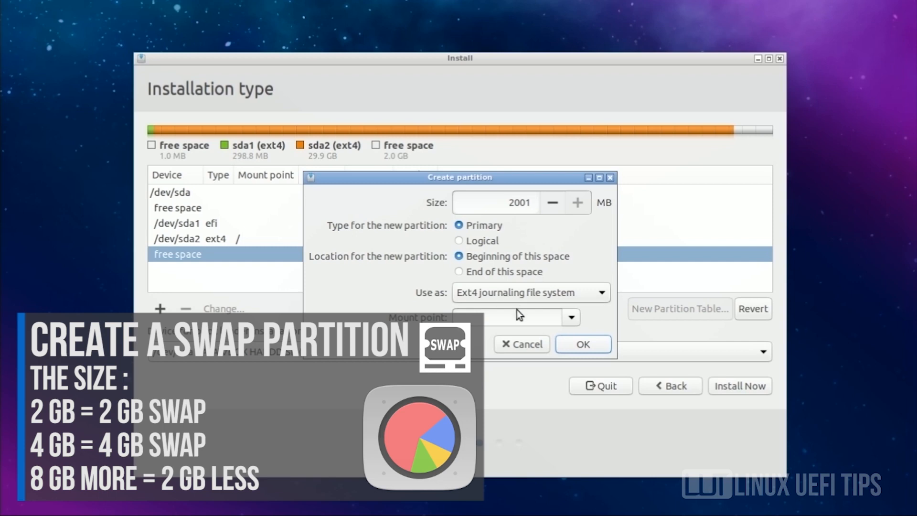
pyautogui.click(561, 293)
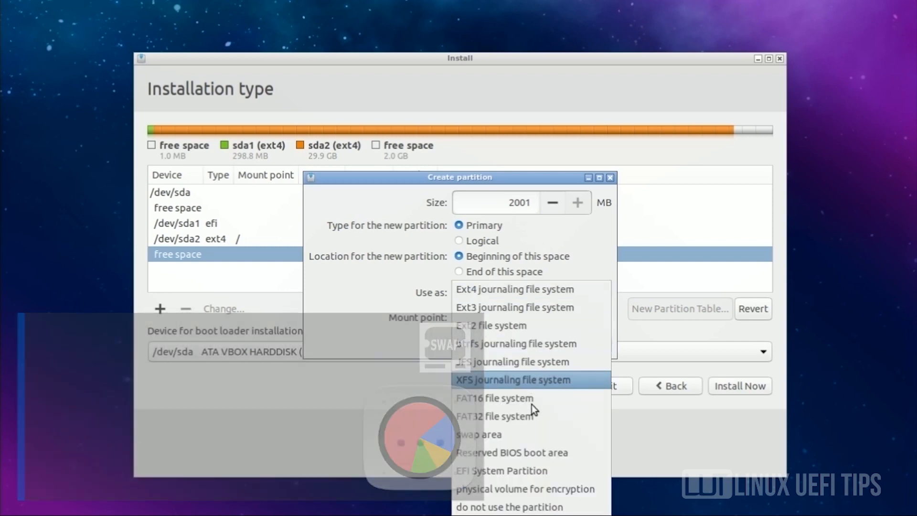
pyautogui.click(463, 438)
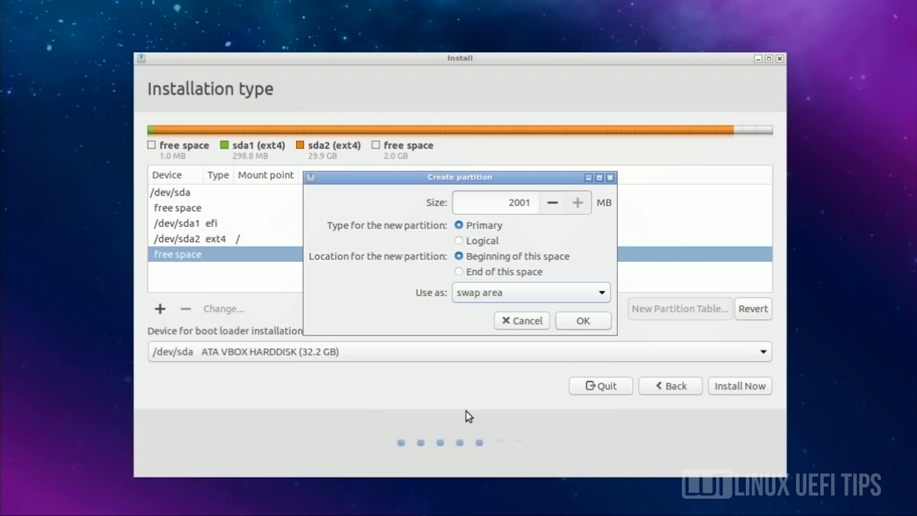
pyautogui.click(578, 319)
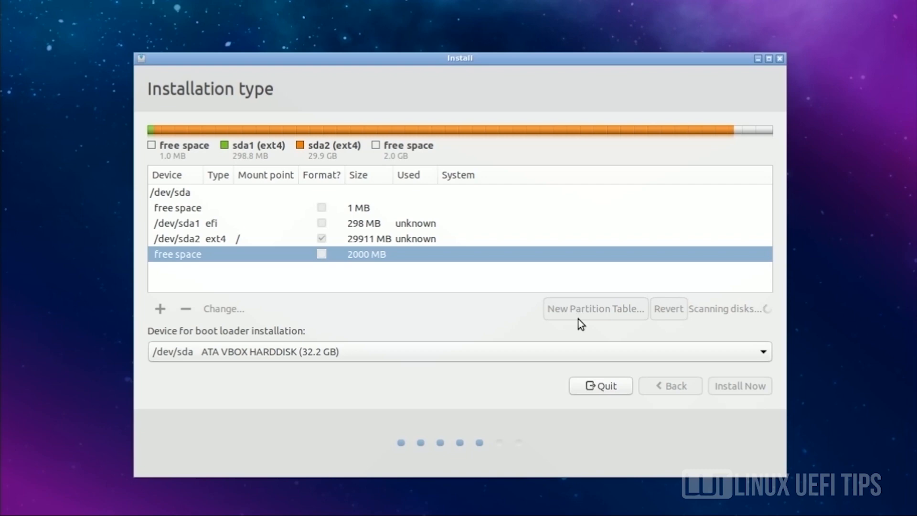
# - Set the boot loader device to /dev/sda1, then Install Now and confirm writing the partition changes
pyautogui.click(183, 224)
pyautogui.click(184, 351)
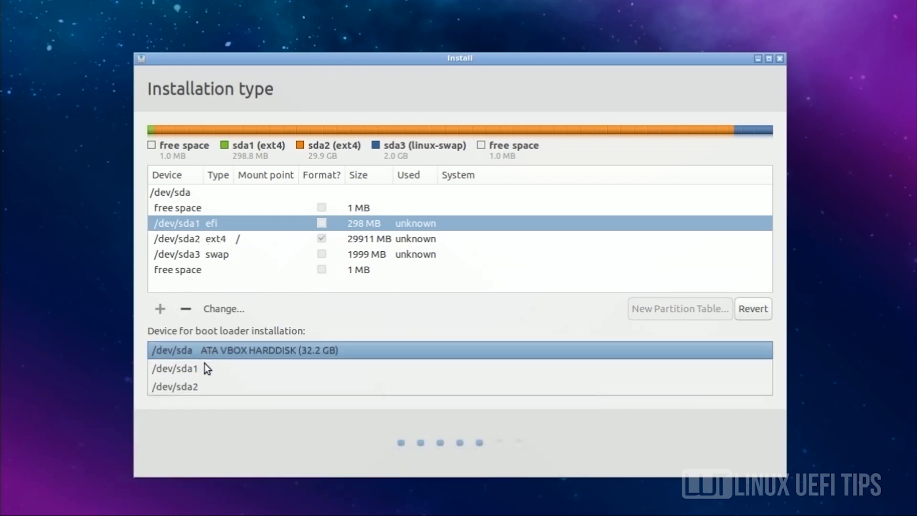
pyautogui.click(206, 364)
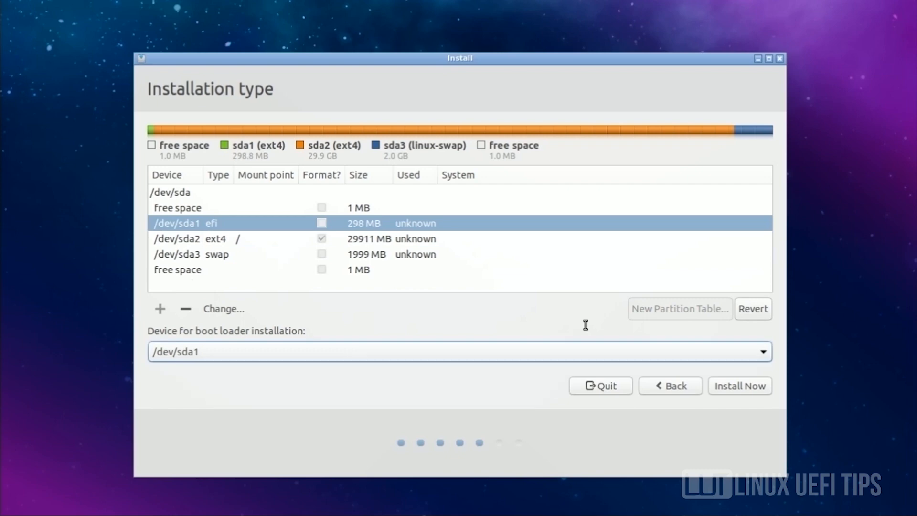
pyautogui.click(745, 386)
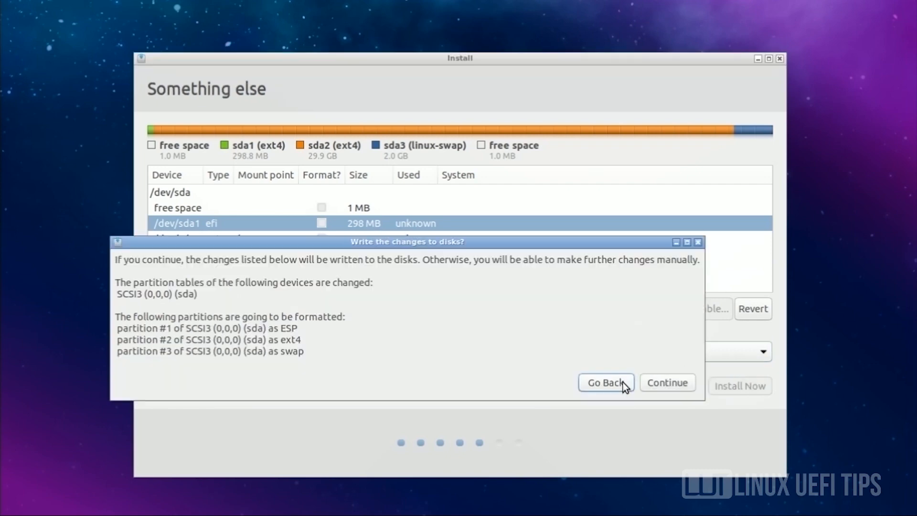
pyautogui.click(658, 380)
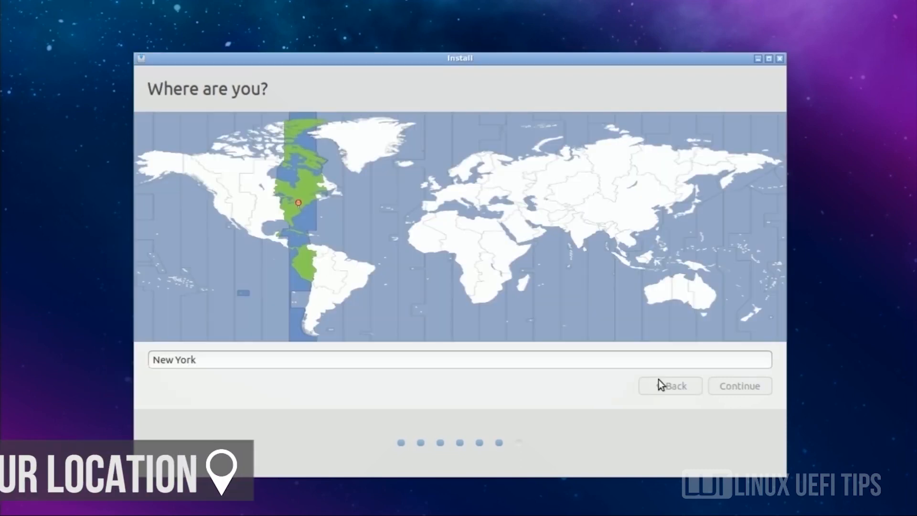
# - Select Makassar on the time zone map and continue to account setup
pyautogui.click(656, 267)
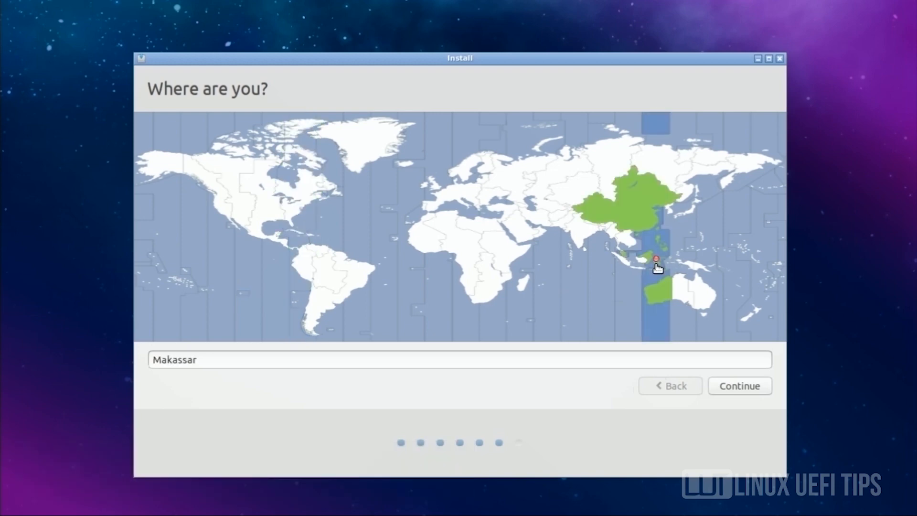
pyautogui.click(738, 380)
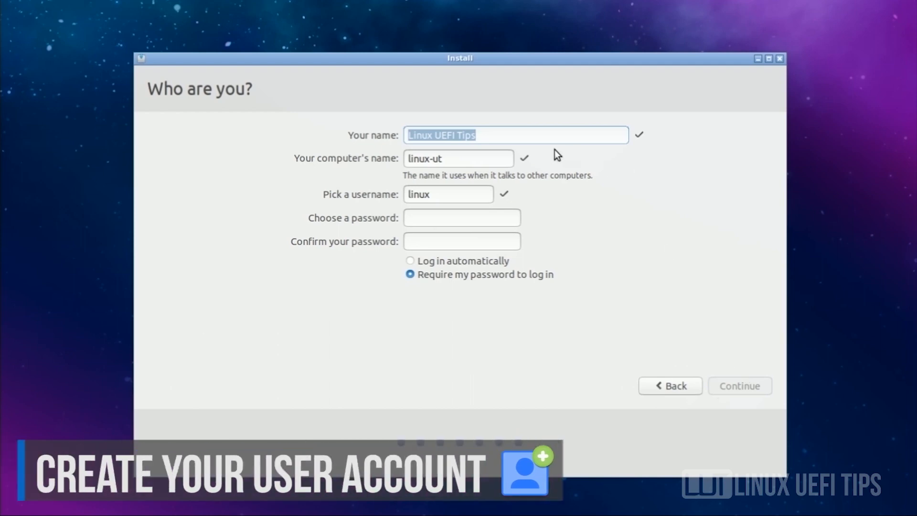
# - Enter the account password, confirm it, and start the installation
pyautogui.click(481, 215)
pyautogui.write('1234')
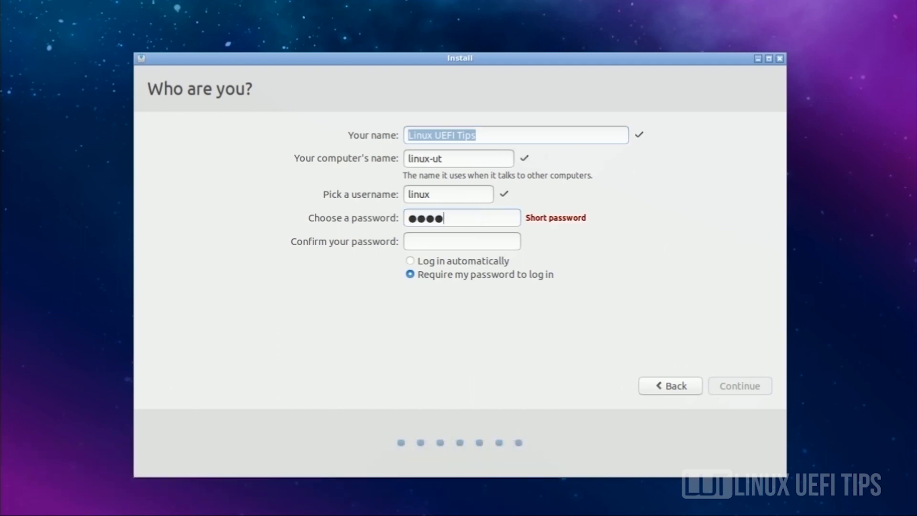
pyautogui.press('Tab')
pyautogui.write('1234')
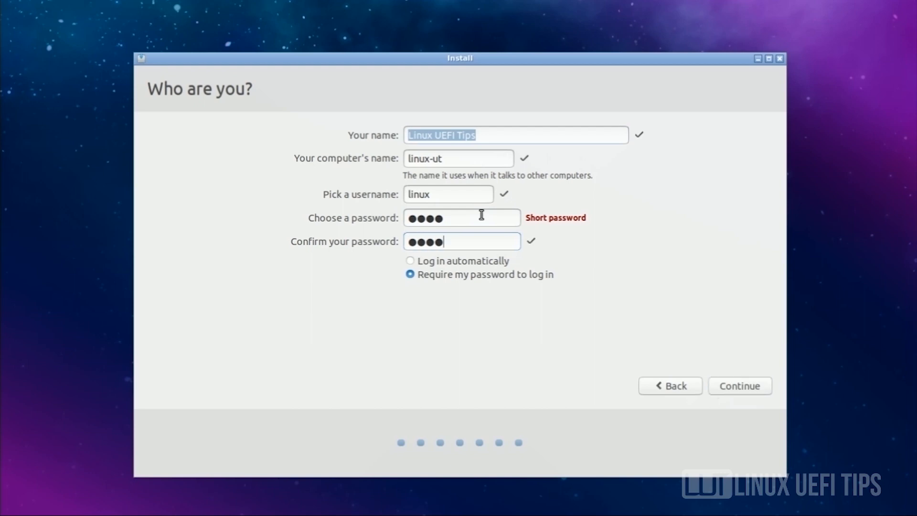
pyautogui.click(737, 384)
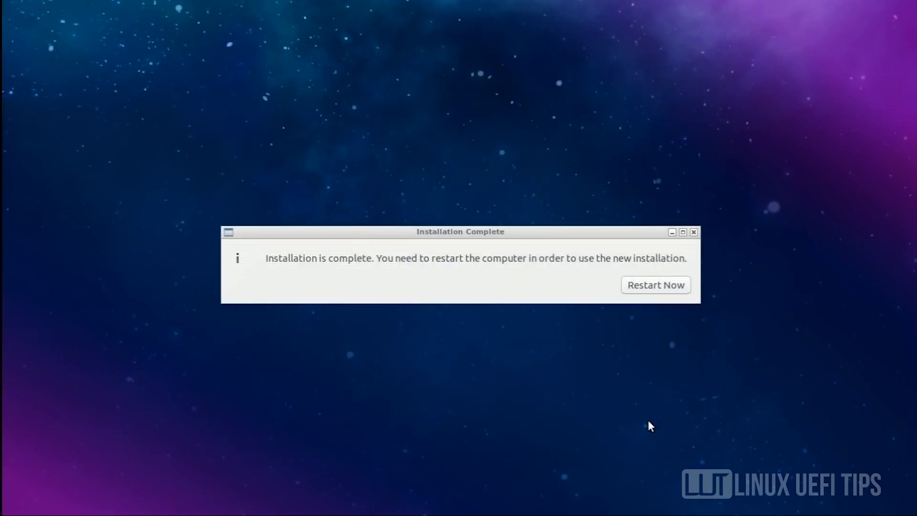
# - Restart into the installed Lubuntu system and log in with the account password
pyautogui.click(646, 285)
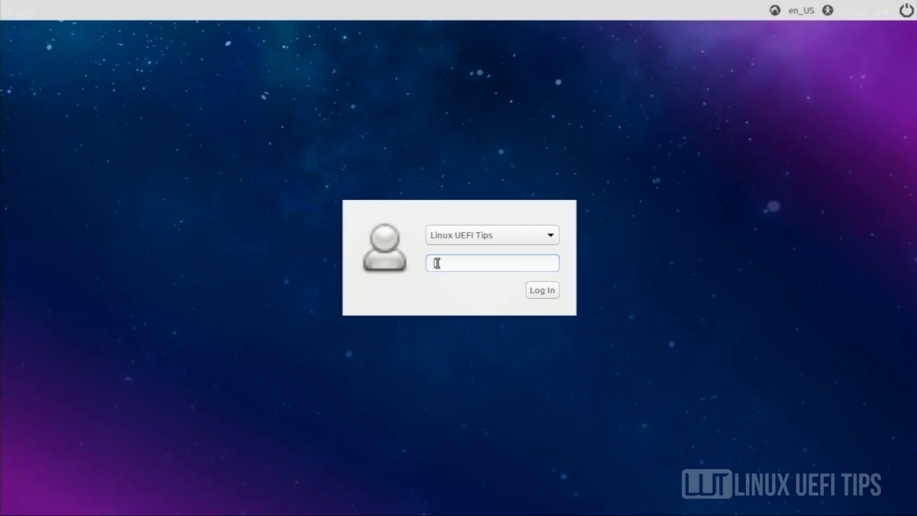
pyautogui.write('••••')
pyautogui.press('Return')
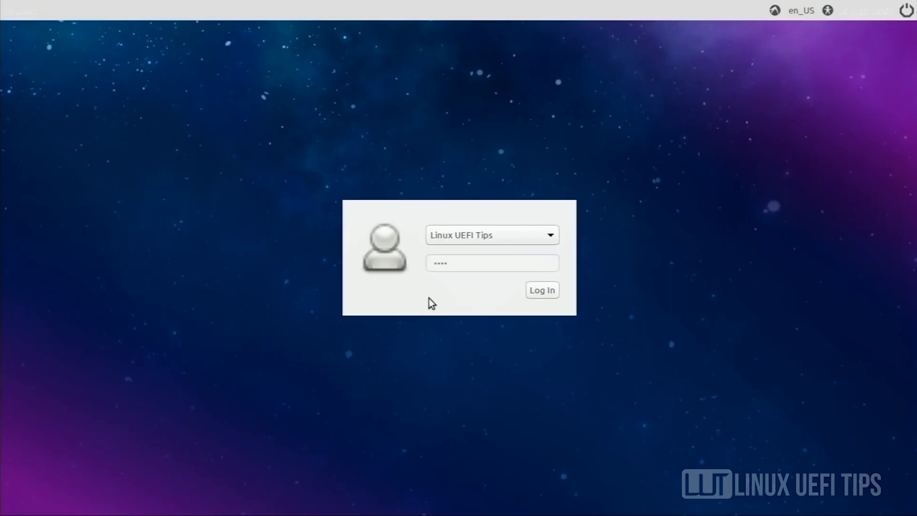